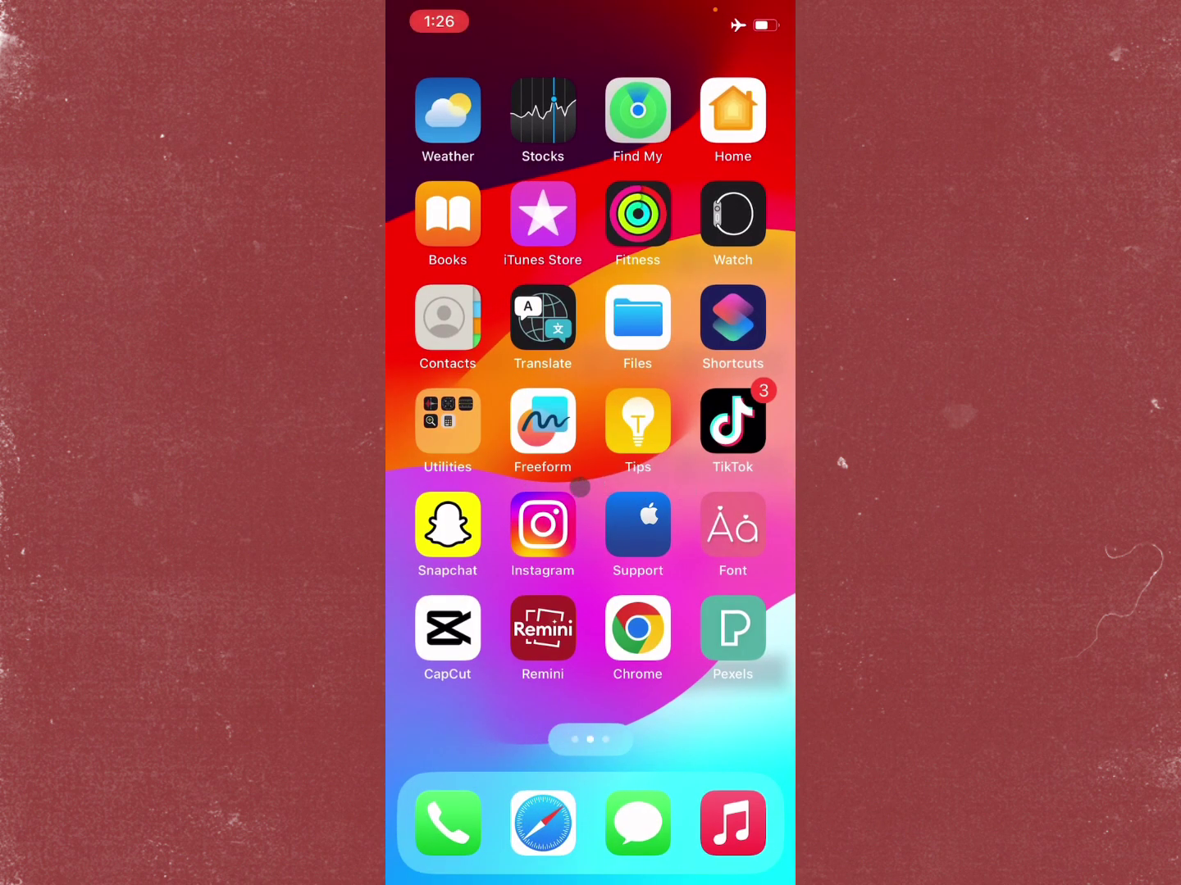
Leave Instagram's login screen for the home-screen page that holds Settings.
{"action": "left_click_drag", "start_coordinate": [593, 489], "coordinate": [687, 492]}
Dismiss the Airplane Mode alert, turn Wi-Fi on and join Tenda_58BA08.
{"action": "left_click", "coordinate": [447, 525]}
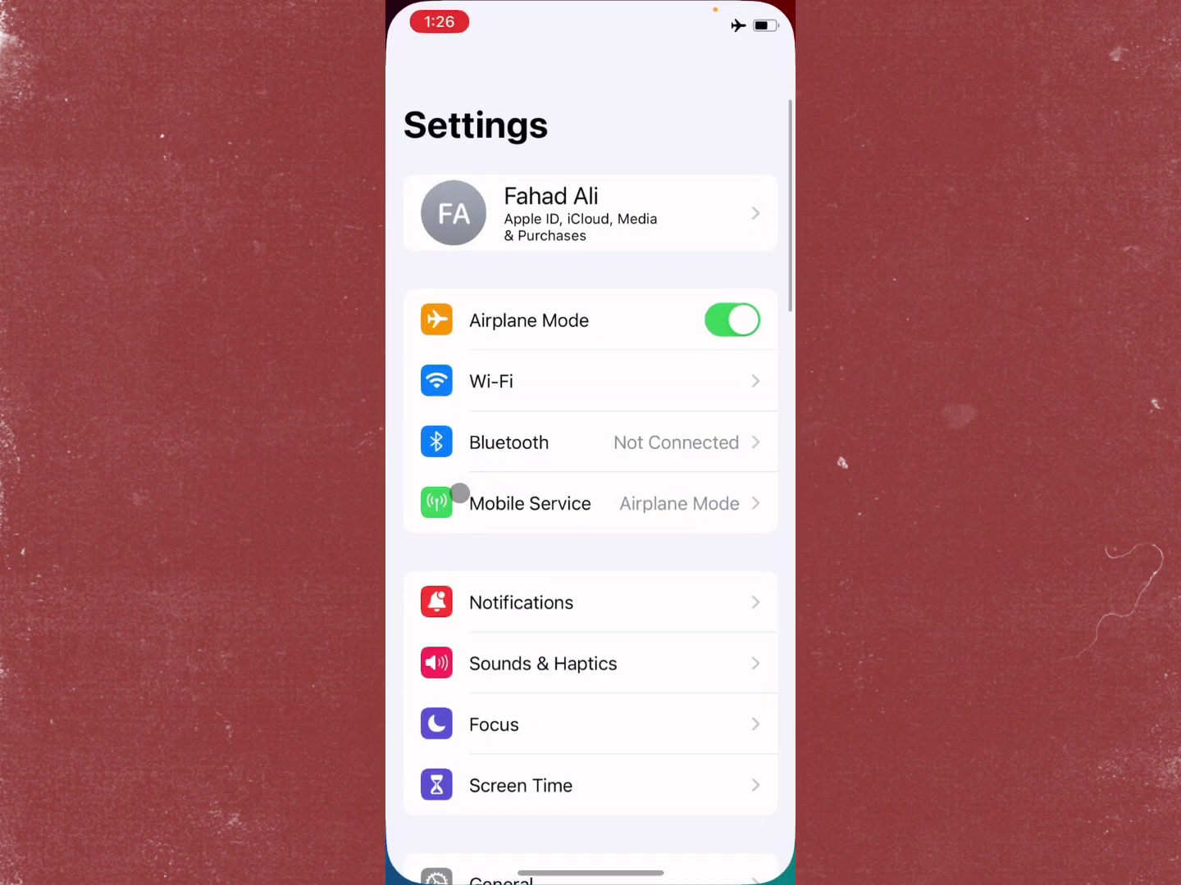
{"action": "left_click", "coordinate": [664, 498]}
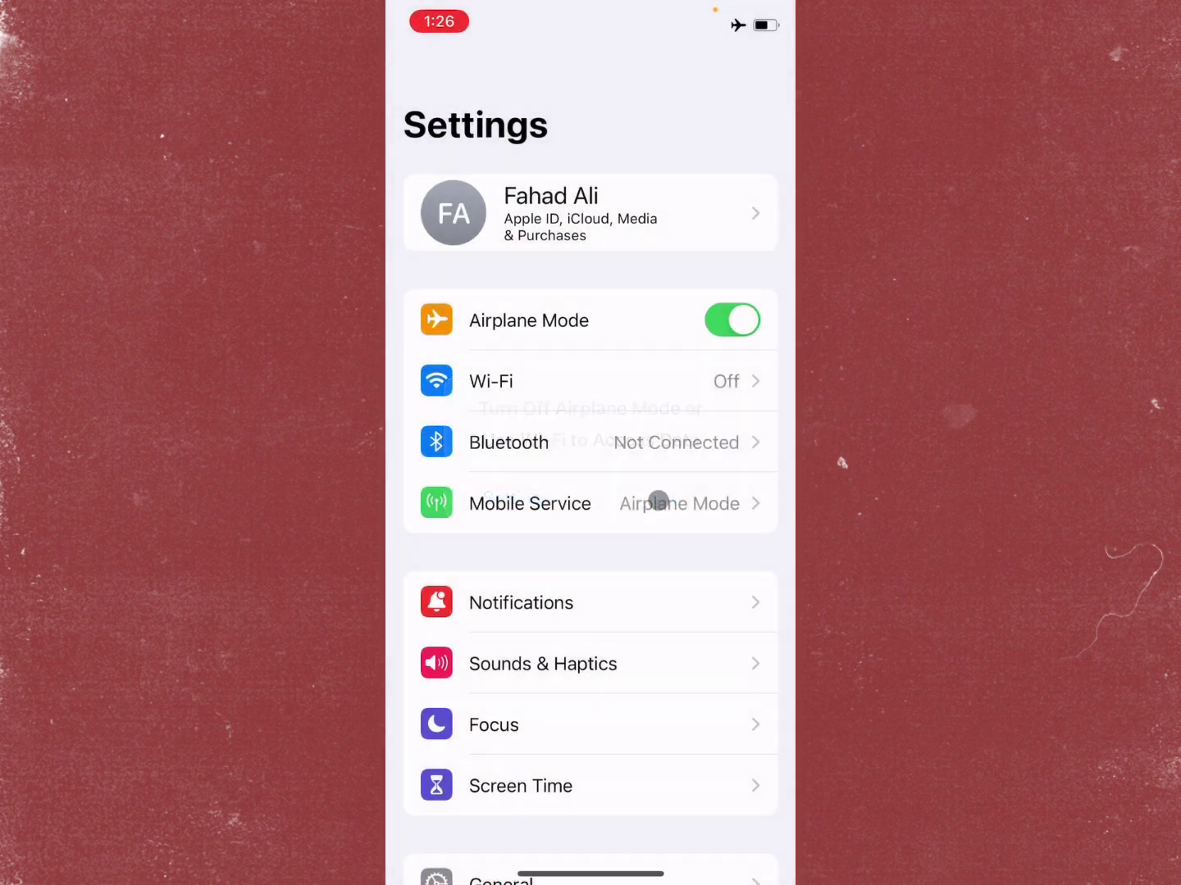
{"action": "left_click", "coordinate": [572, 387]}
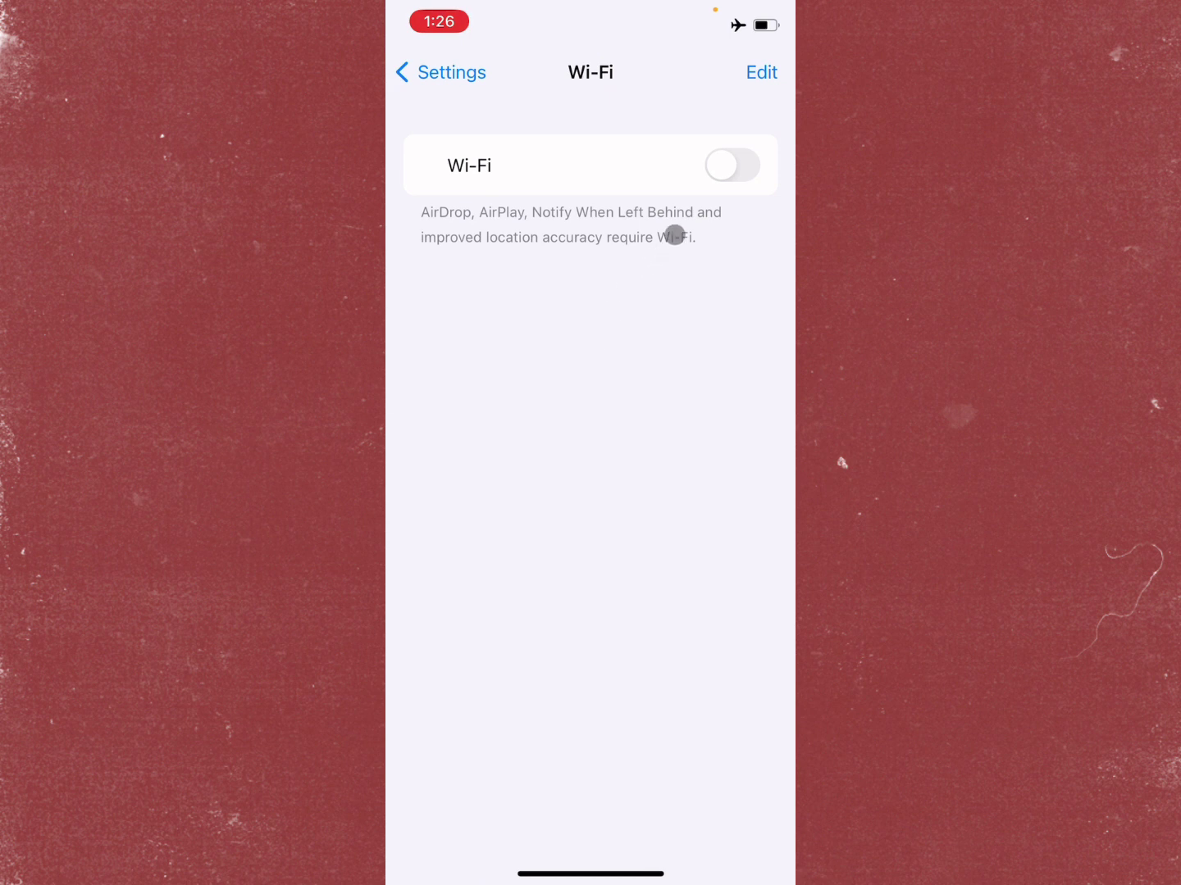
{"action": "left_click", "coordinate": [747, 166]}
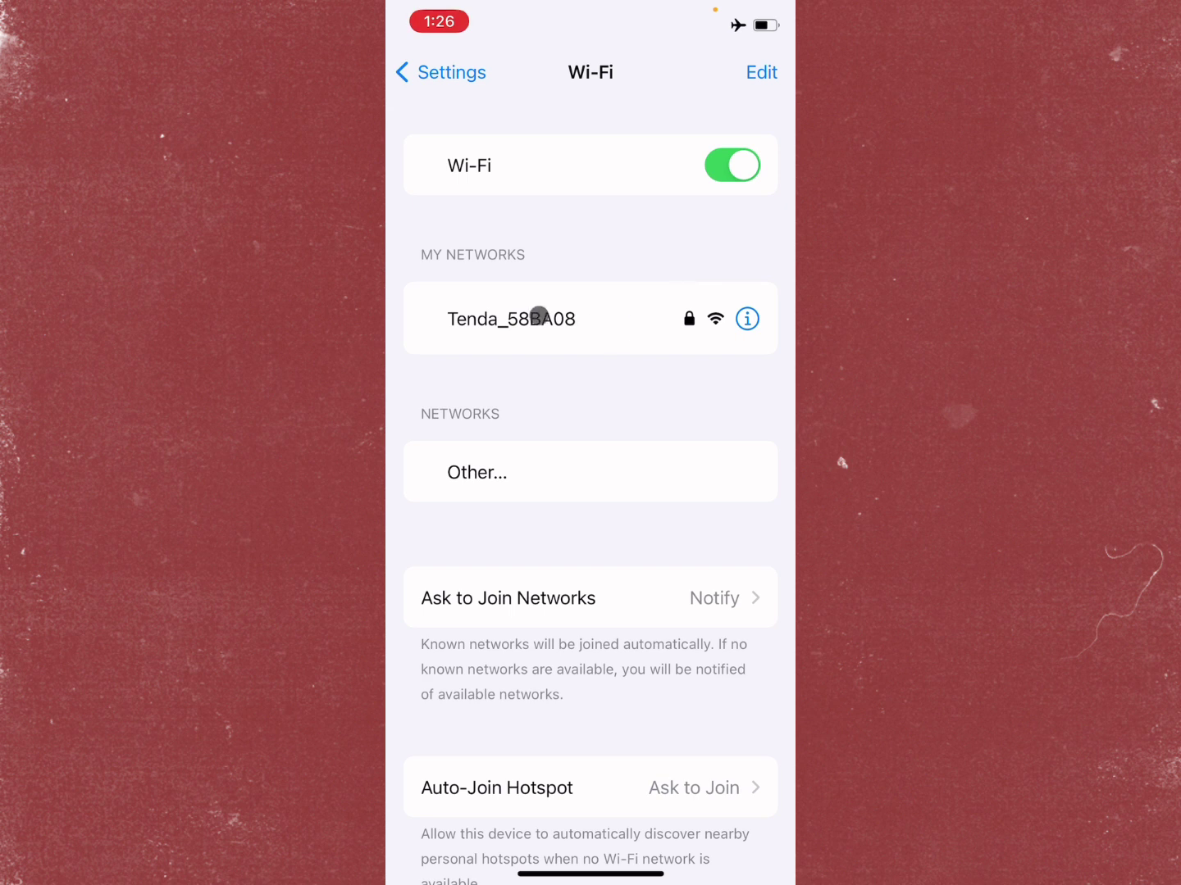
{"action": "left_click", "coordinate": [542, 318]}
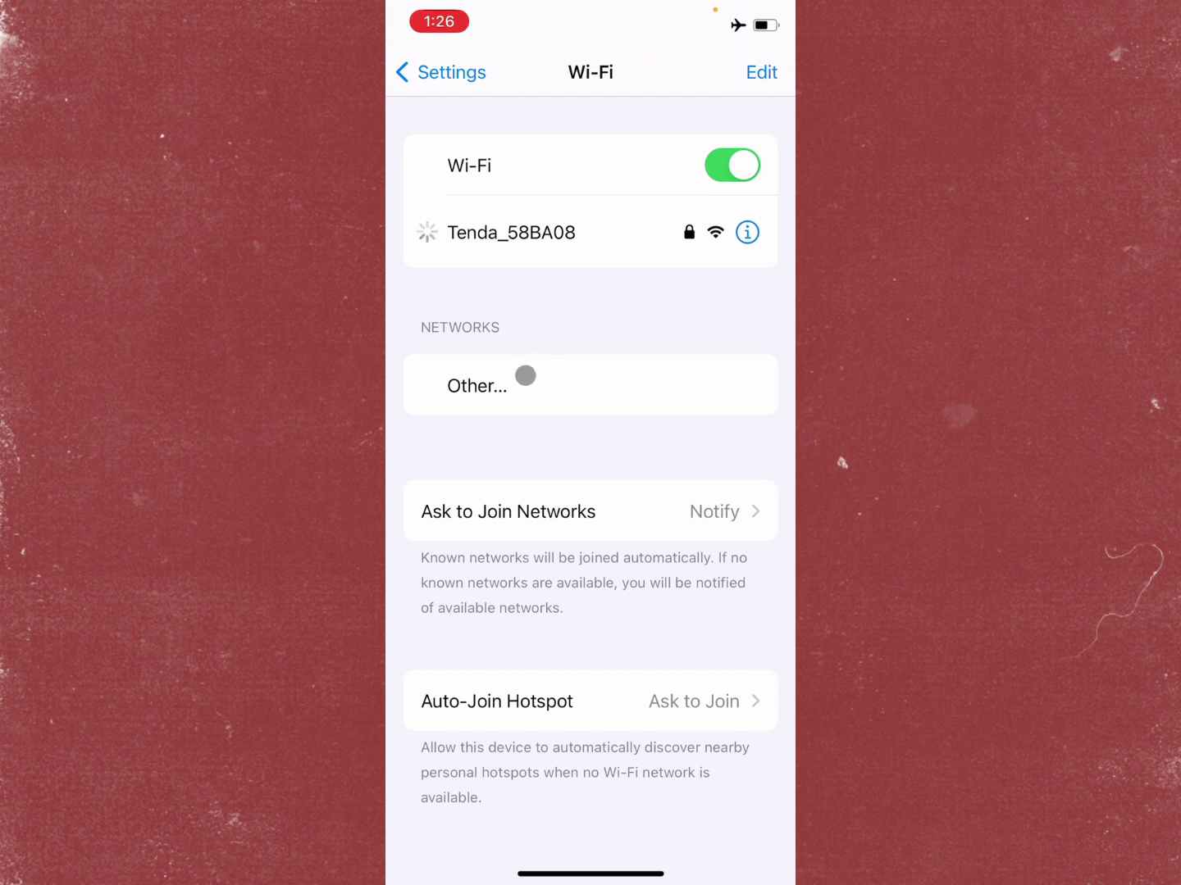
{"action": "left_click", "coordinate": [424, 74]}
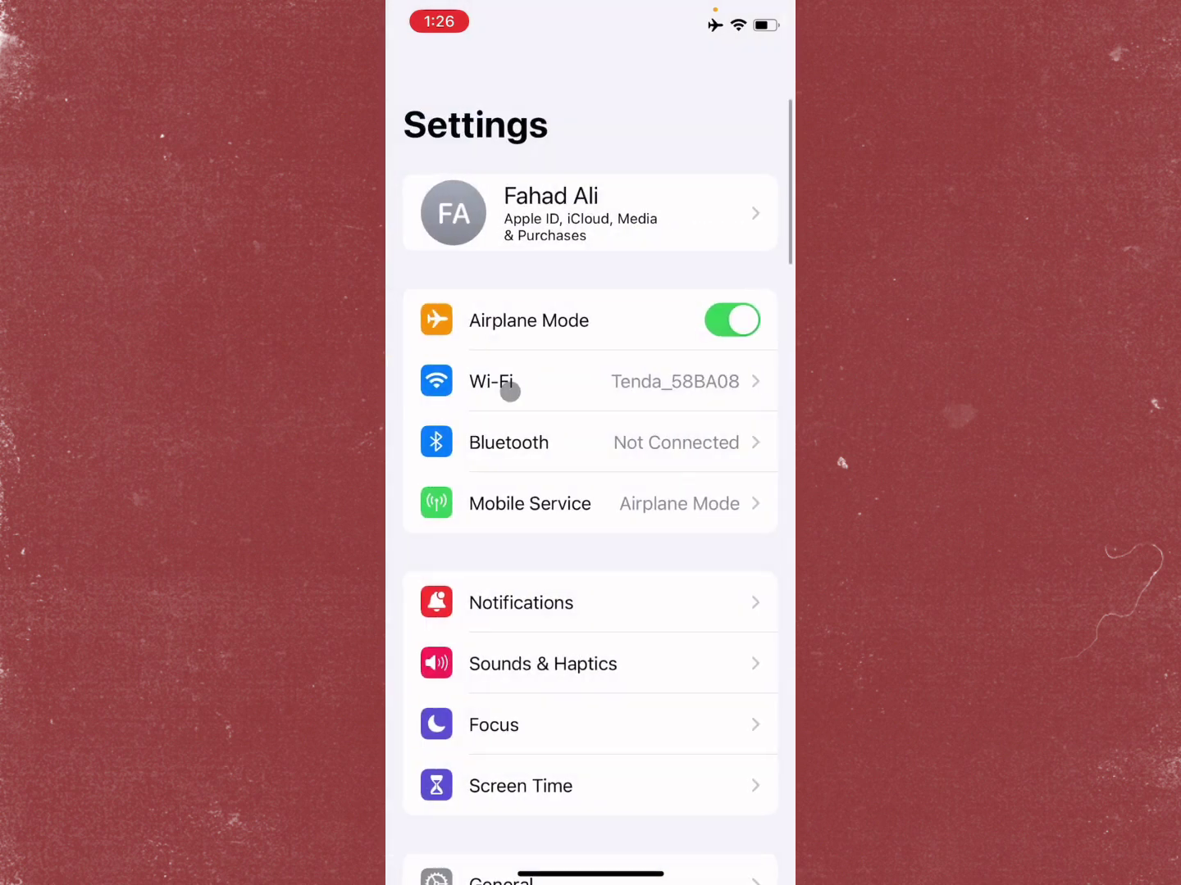
{"action": "scroll", "coordinate": [529, 553], "scroll_direction": "down", "scroll_amount": 3}
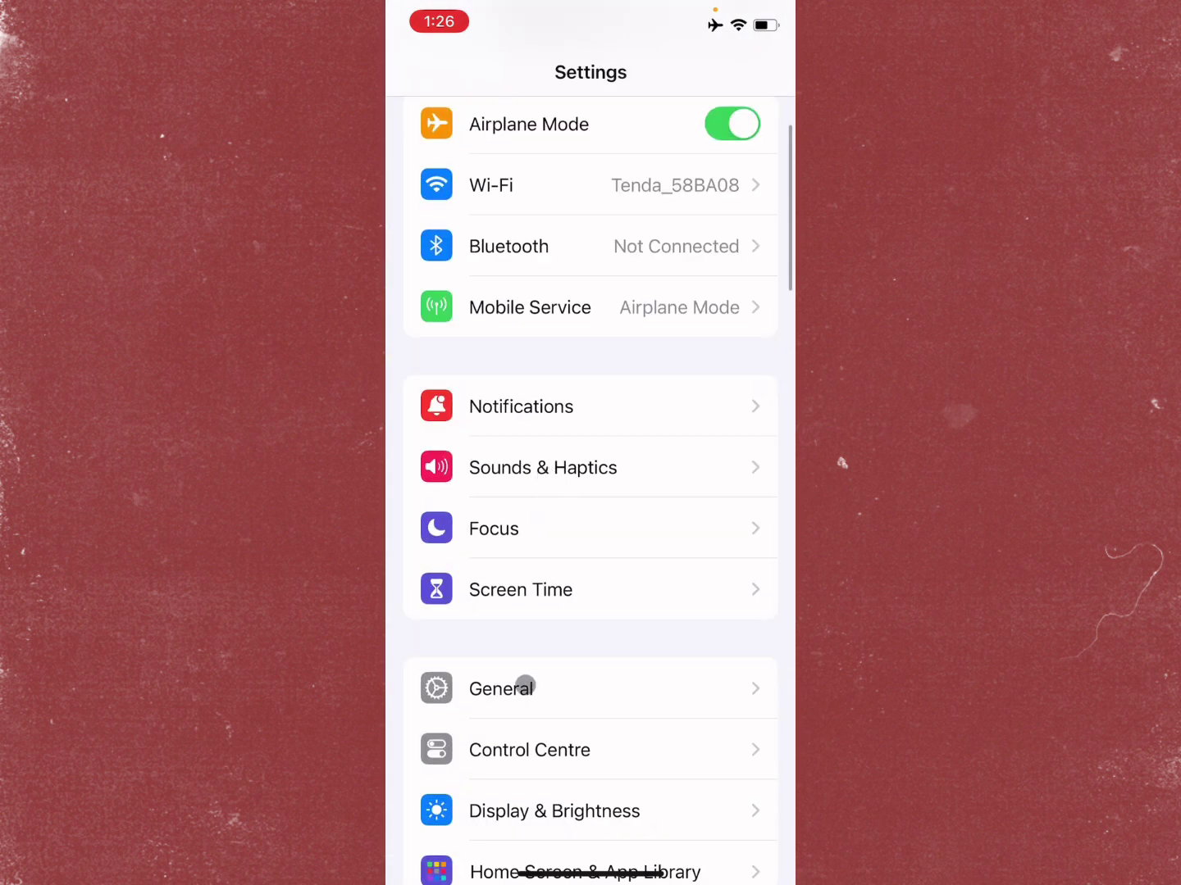
Check General > VPN & Device Management and confirm the VPN shows Not Connected.
{"action": "left_click", "coordinate": [525, 686]}
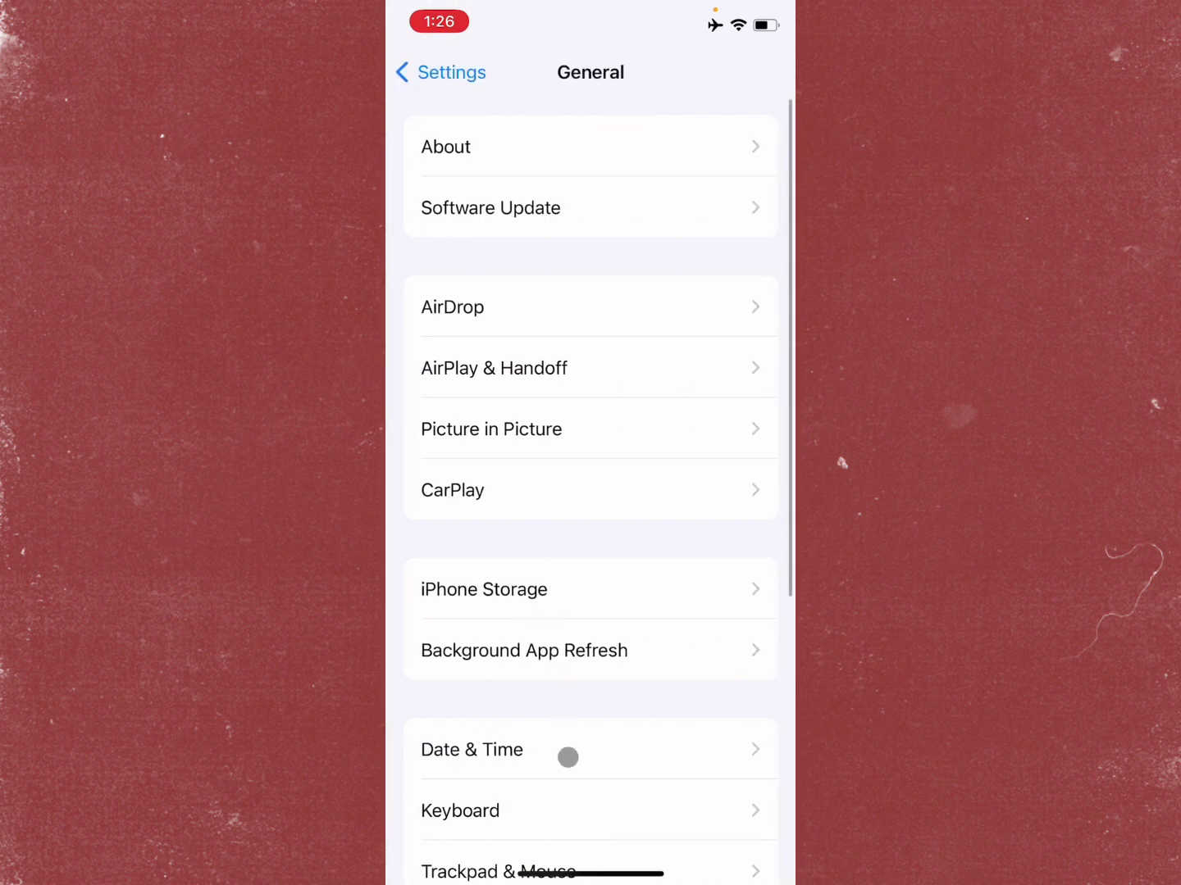
{"action": "scroll", "coordinate": [566, 756], "scroll_direction": "down", "scroll_amount": 7}
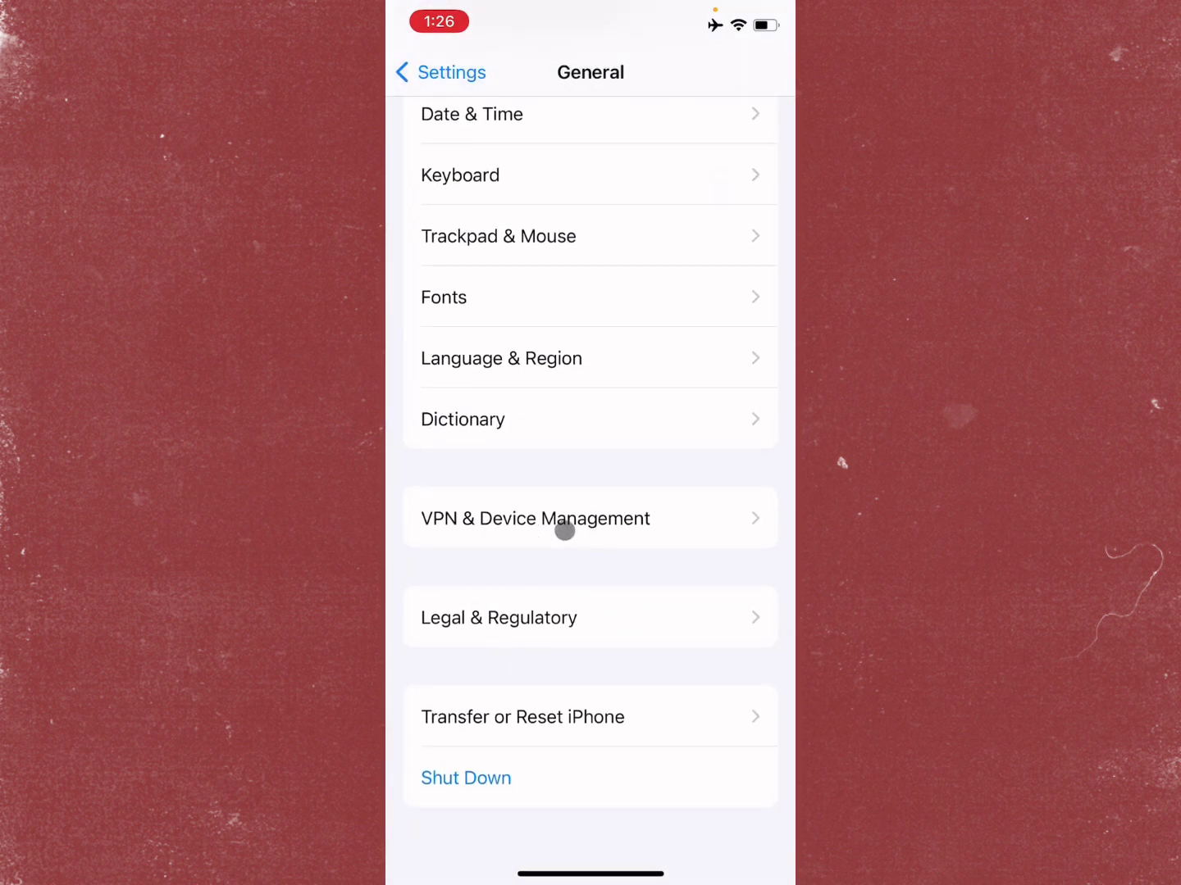
{"action": "left_click", "coordinate": [563, 525]}
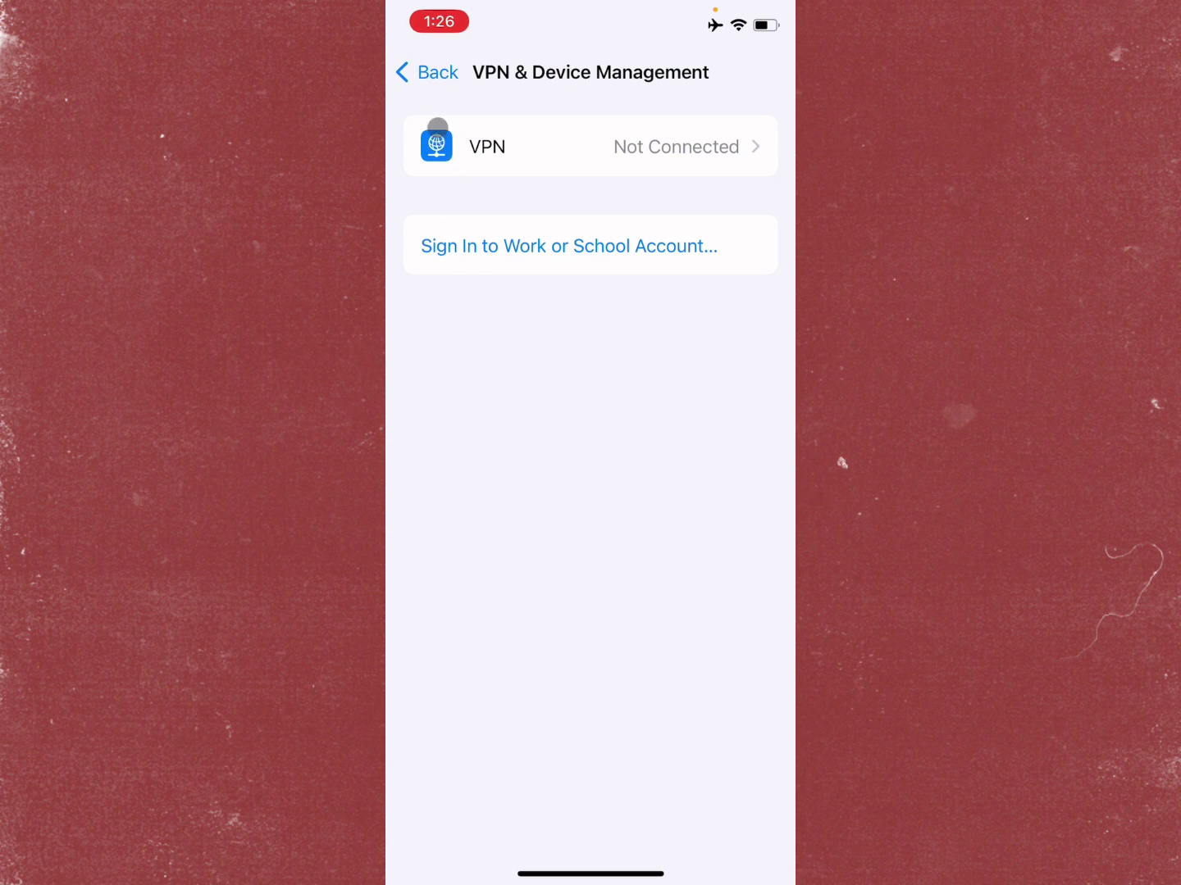
{"action": "left_click", "coordinate": [418, 84]}
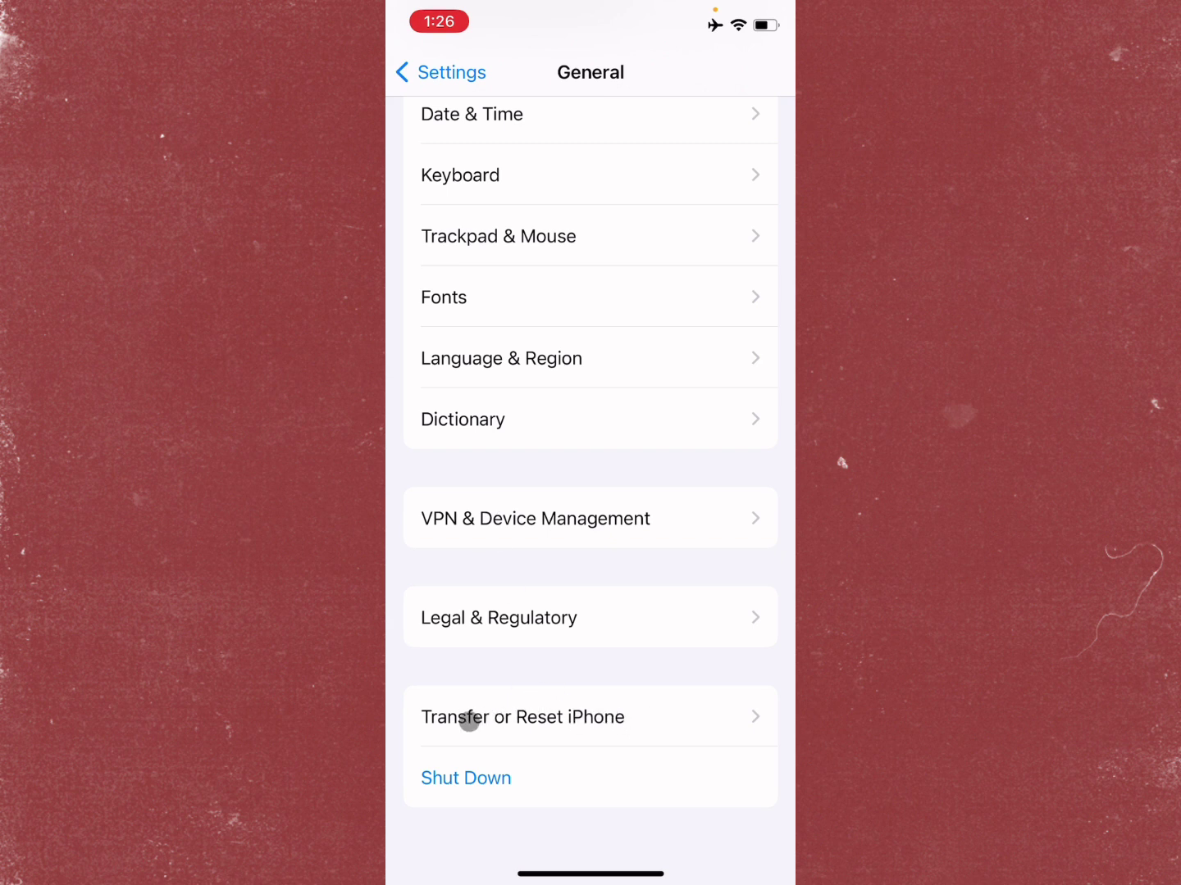
Pick Reset Network Settings under Transfer or Reset iPhone, back out and close Settings.
{"action": "left_click", "coordinate": [511, 721]}
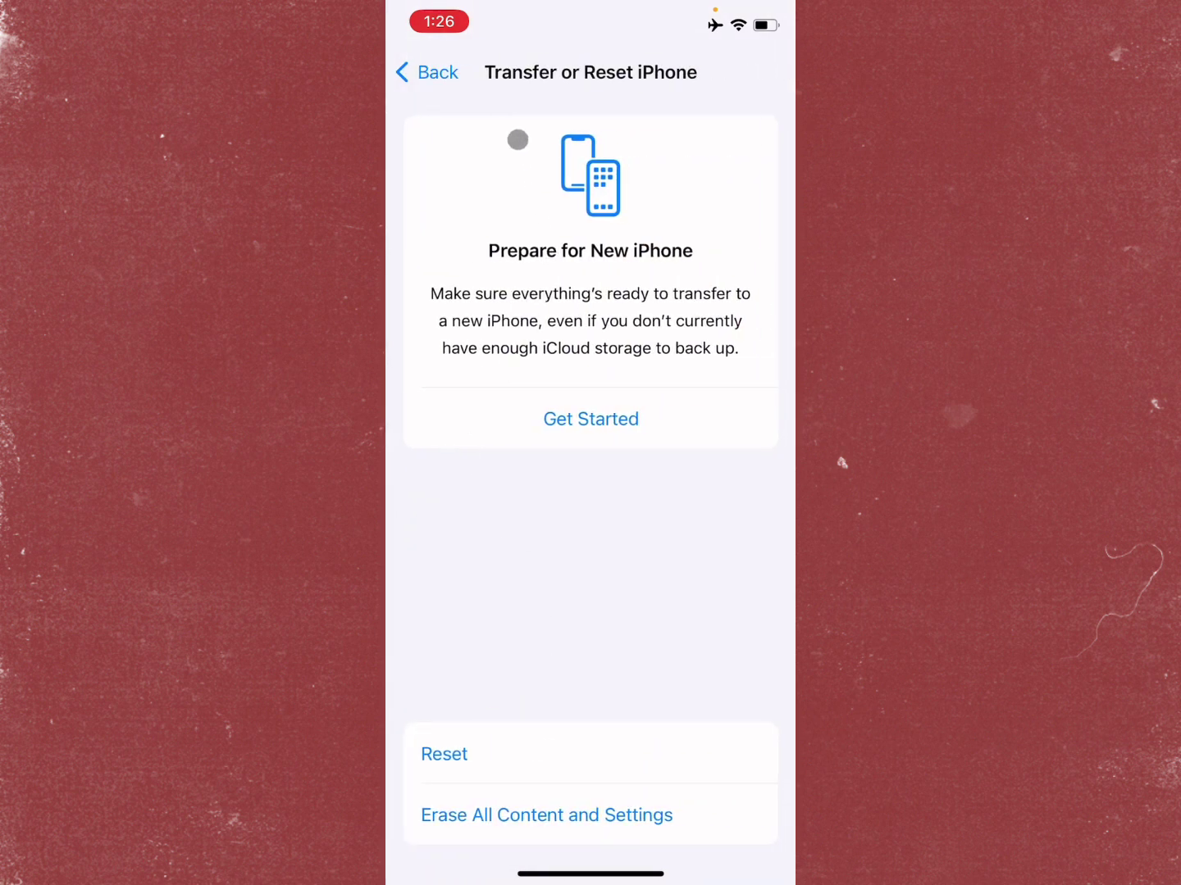
{"action": "left_click", "coordinate": [537, 761]}
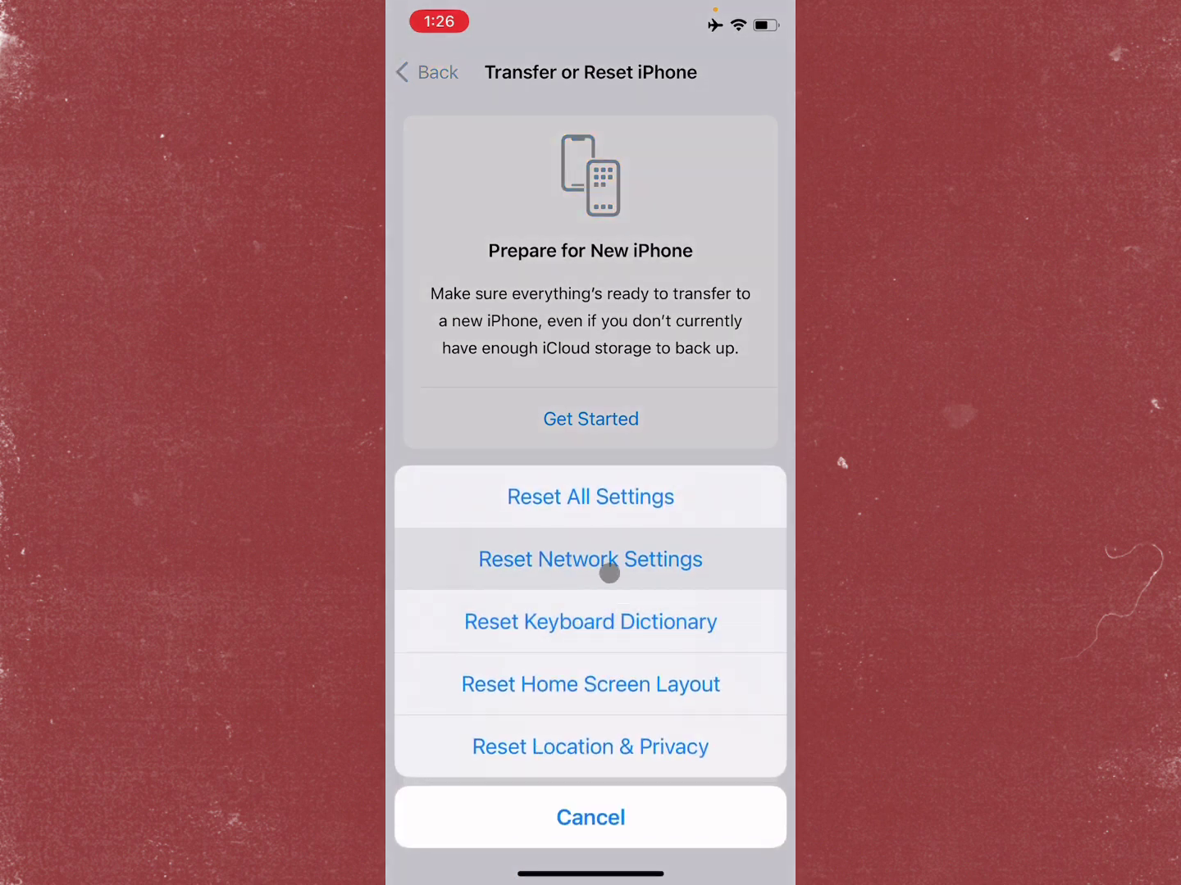
{"action": "left_click", "coordinate": [687, 452]}
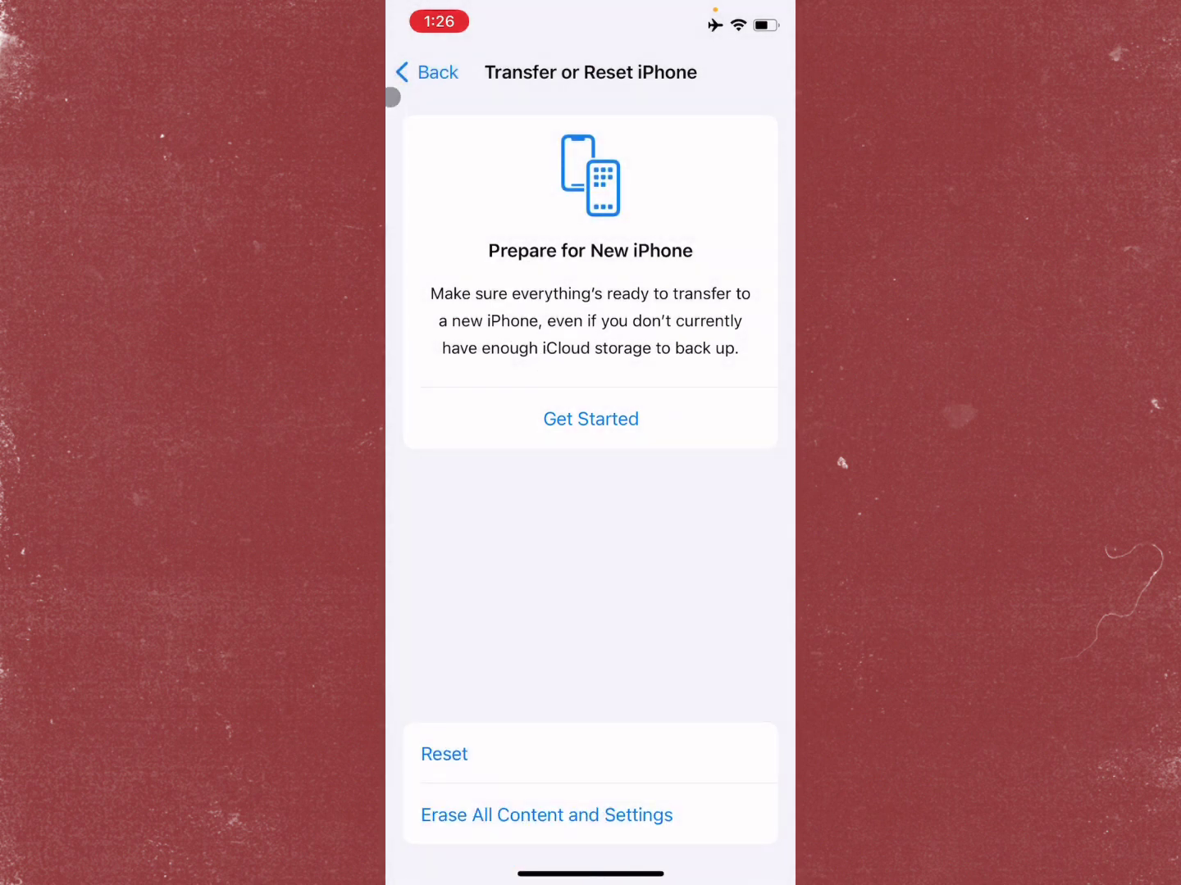
{"action": "left_click", "coordinate": [424, 72]}
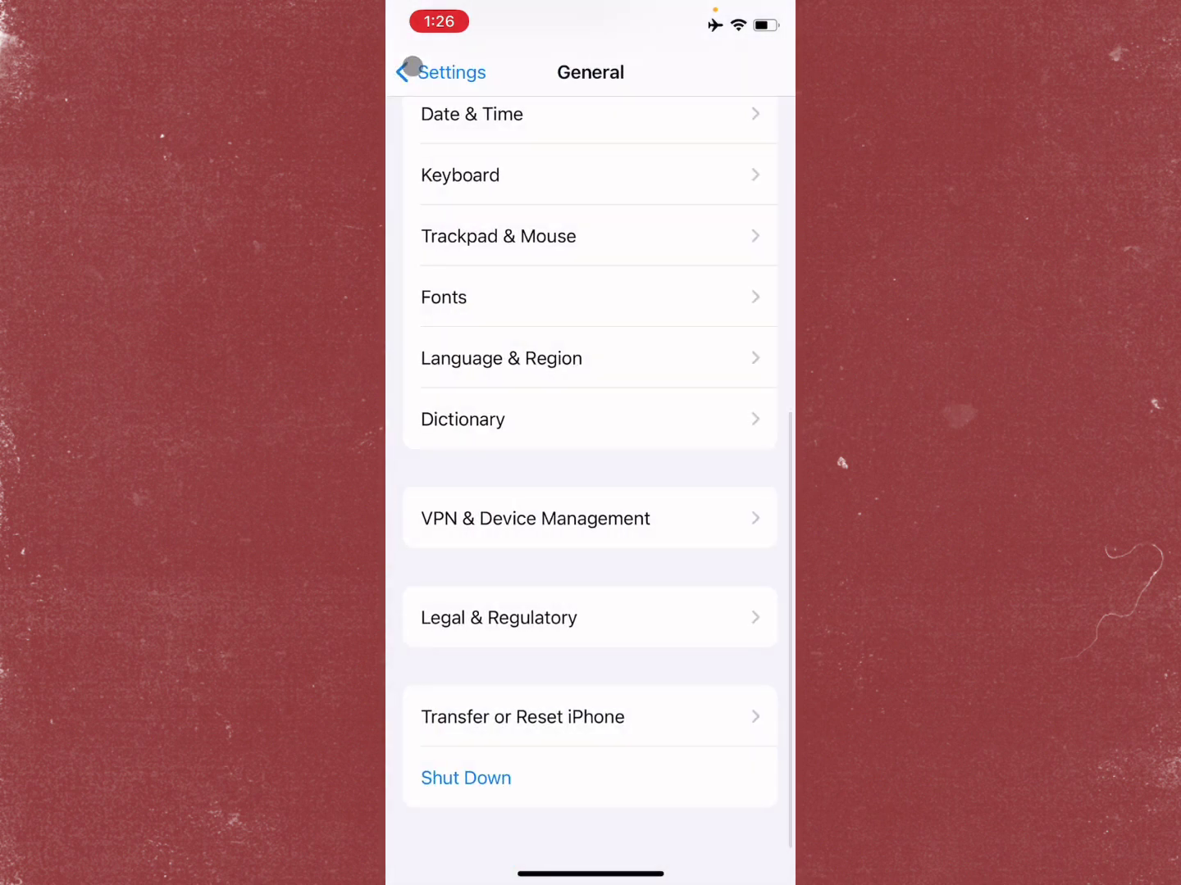
{"action": "left_click_drag", "start_coordinate": [591, 871], "coordinate": [590, 461]}
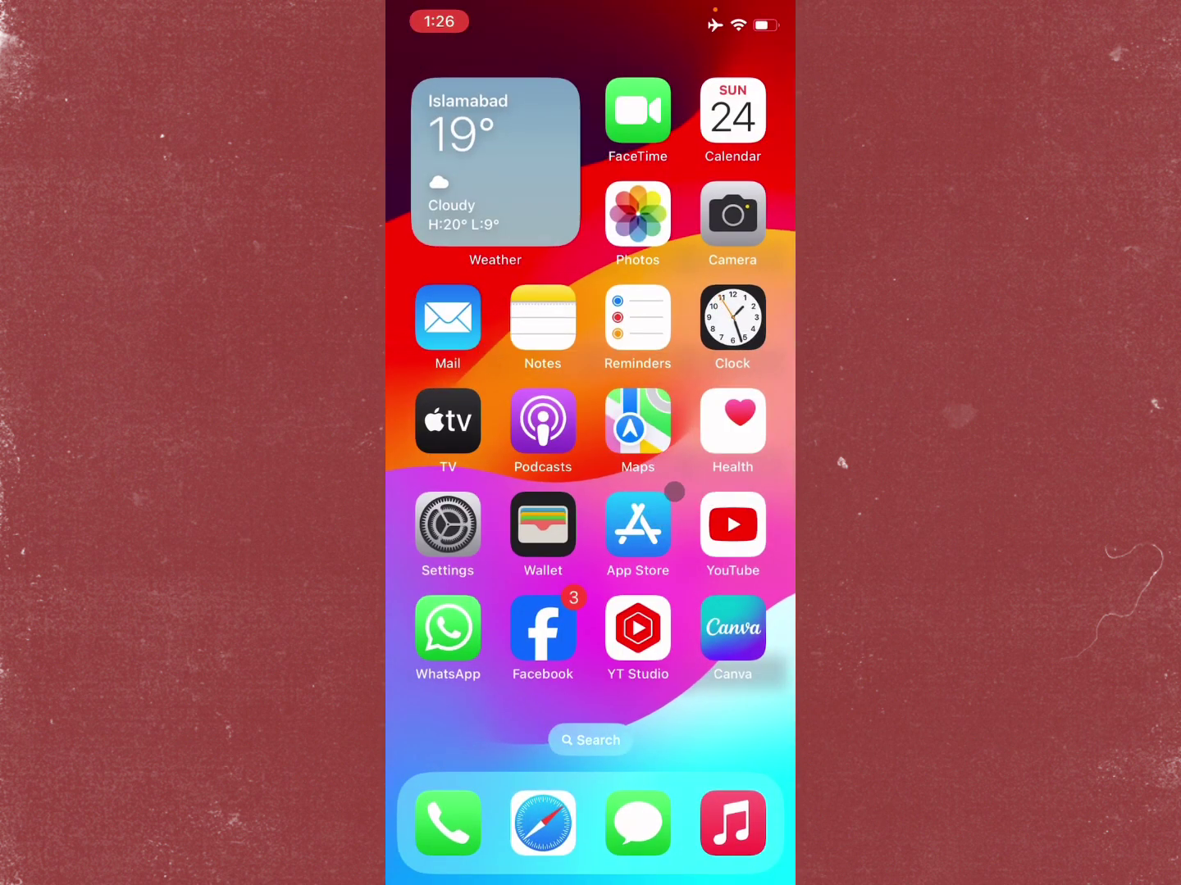
Search the App Store for instagram, view its page offering Update, then close it.
{"action": "left_click", "coordinate": [637, 525]}
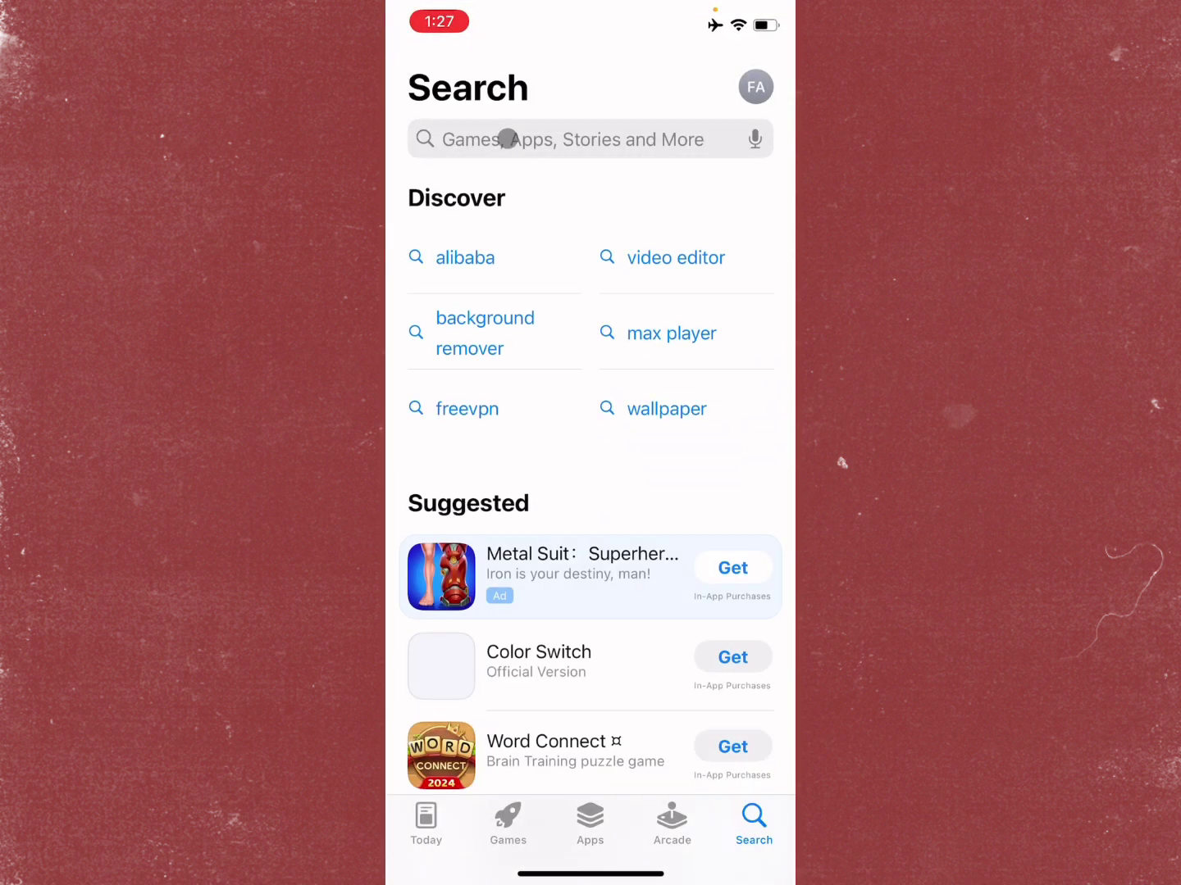
{"action": "left_click", "coordinate": [505, 139]}
{"action": "type", "text": "instag"}
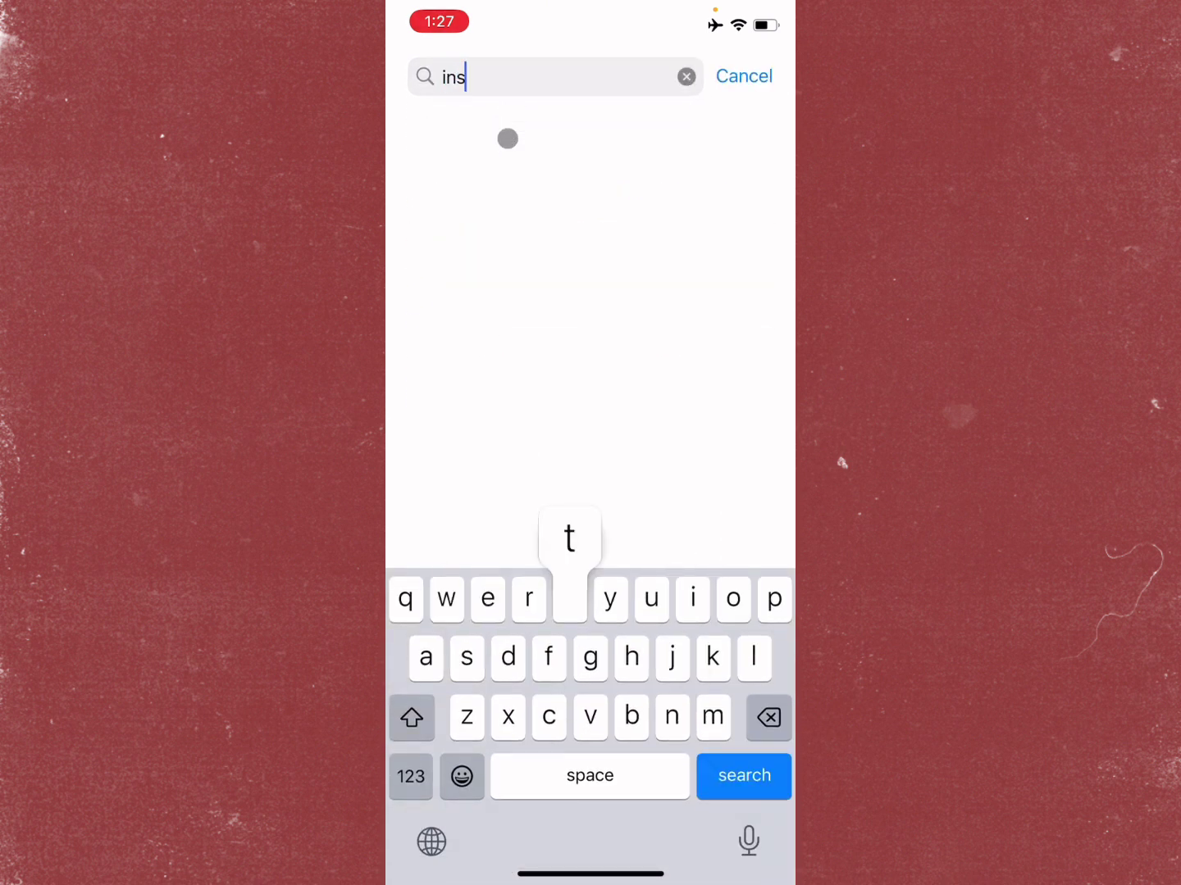
{"action": "left_click", "coordinate": [506, 143]}
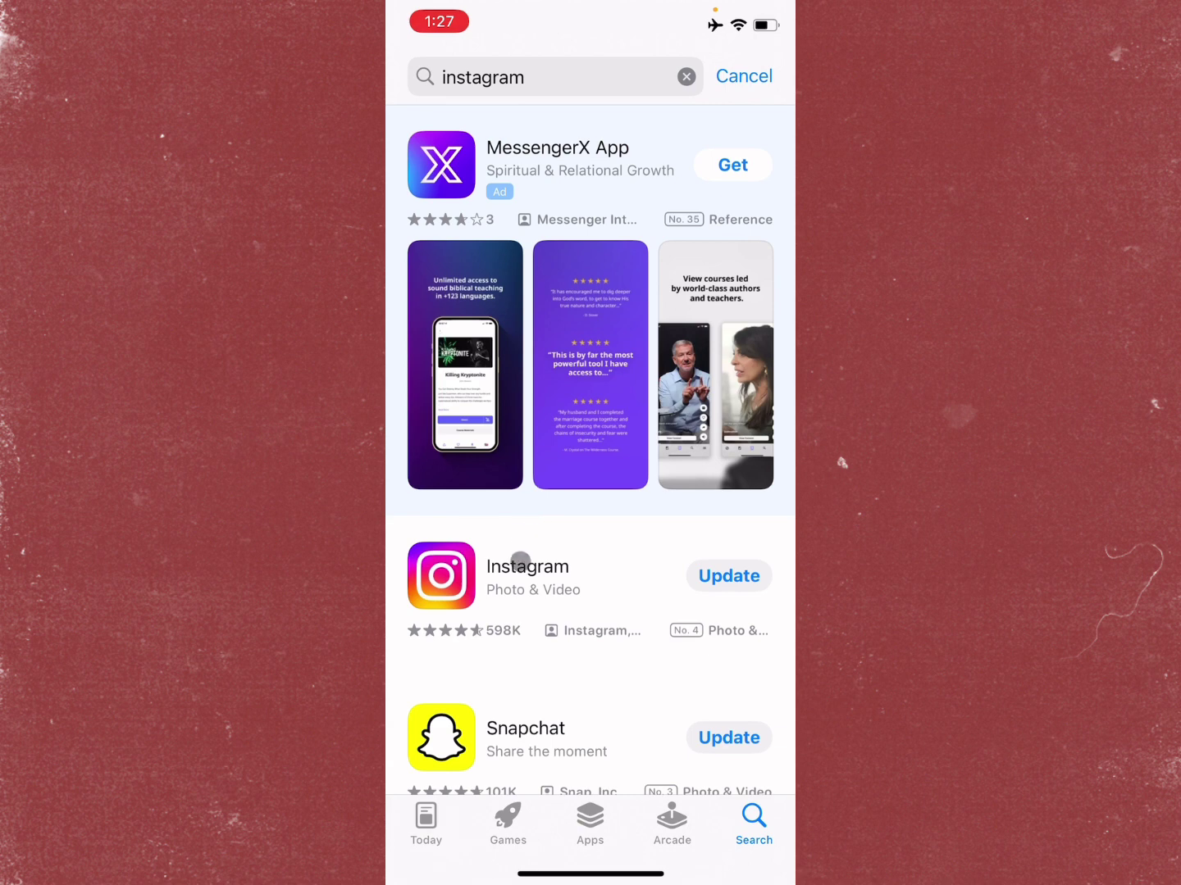
{"action": "left_click", "coordinate": [521, 563]}
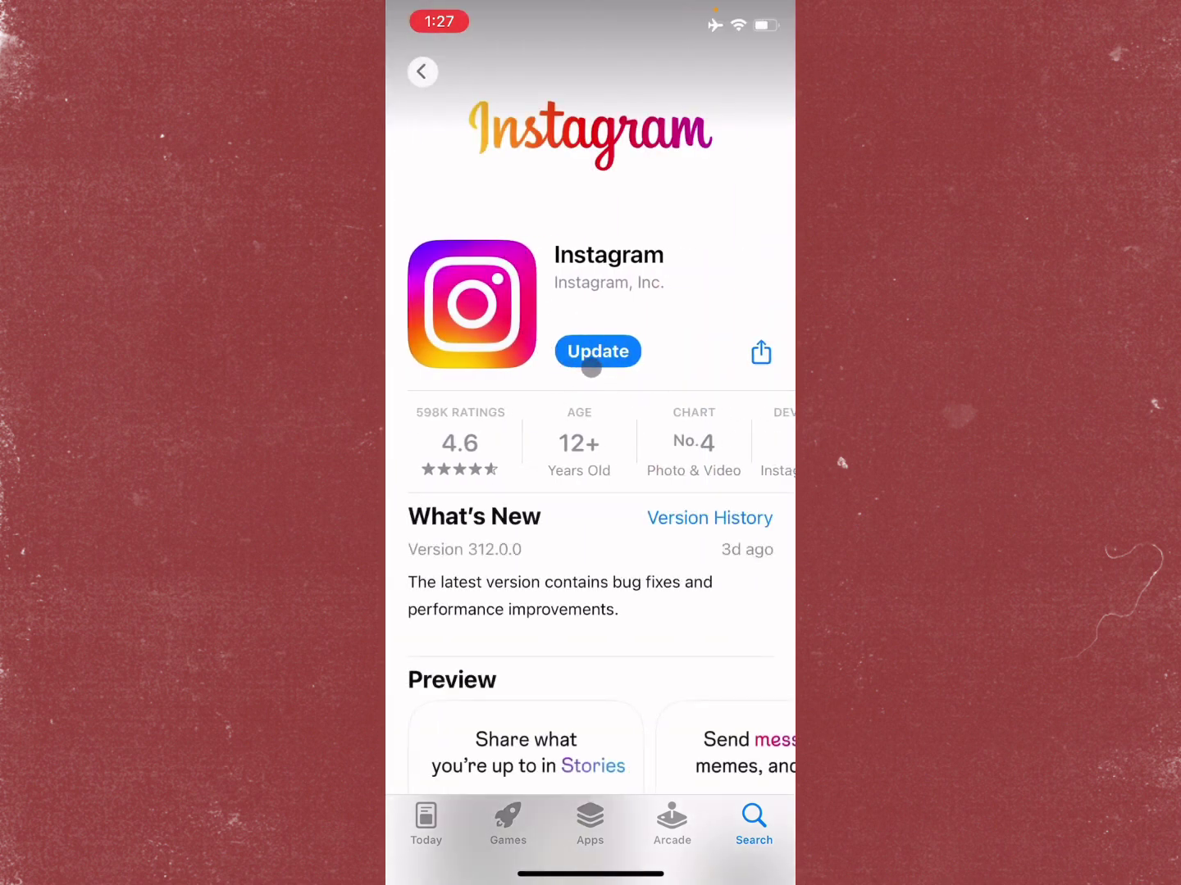
{"action": "left_click_drag", "start_coordinate": [590, 871], "coordinate": [590, 461]}
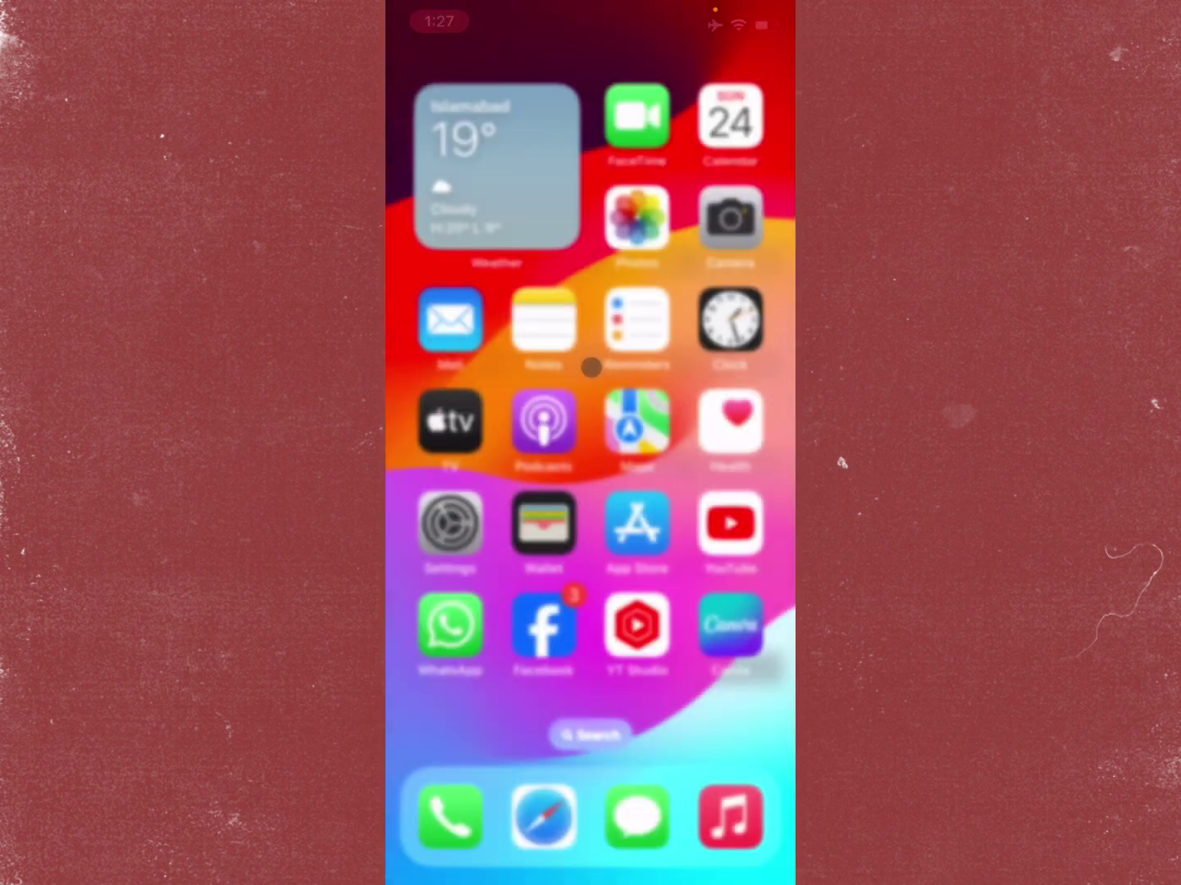
Open Instagram's storage details with Offload App under General > iPhone Storage.
{"action": "left_click_drag", "start_coordinate": [701, 367], "coordinate": [443, 368]}
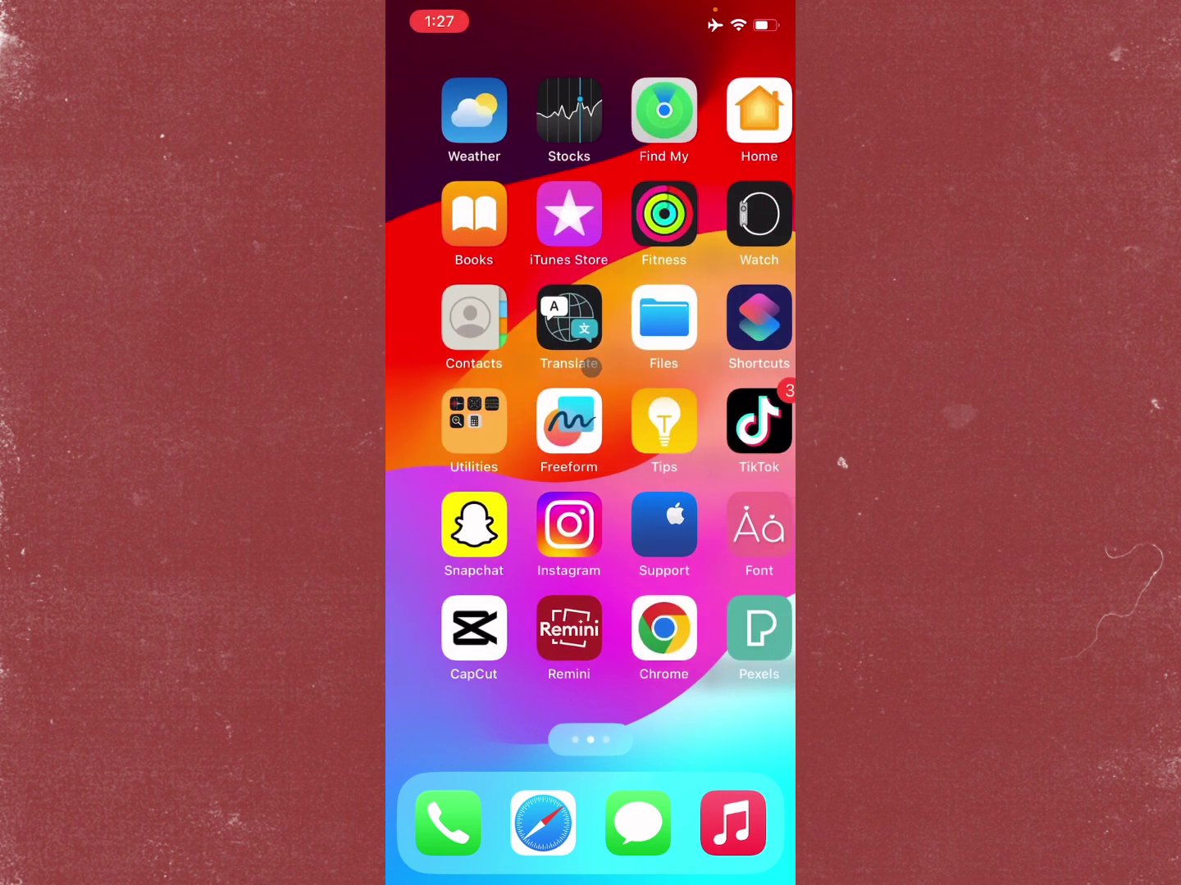
{"action": "left_click_drag", "start_coordinate": [462, 563], "coordinate": [719, 564]}
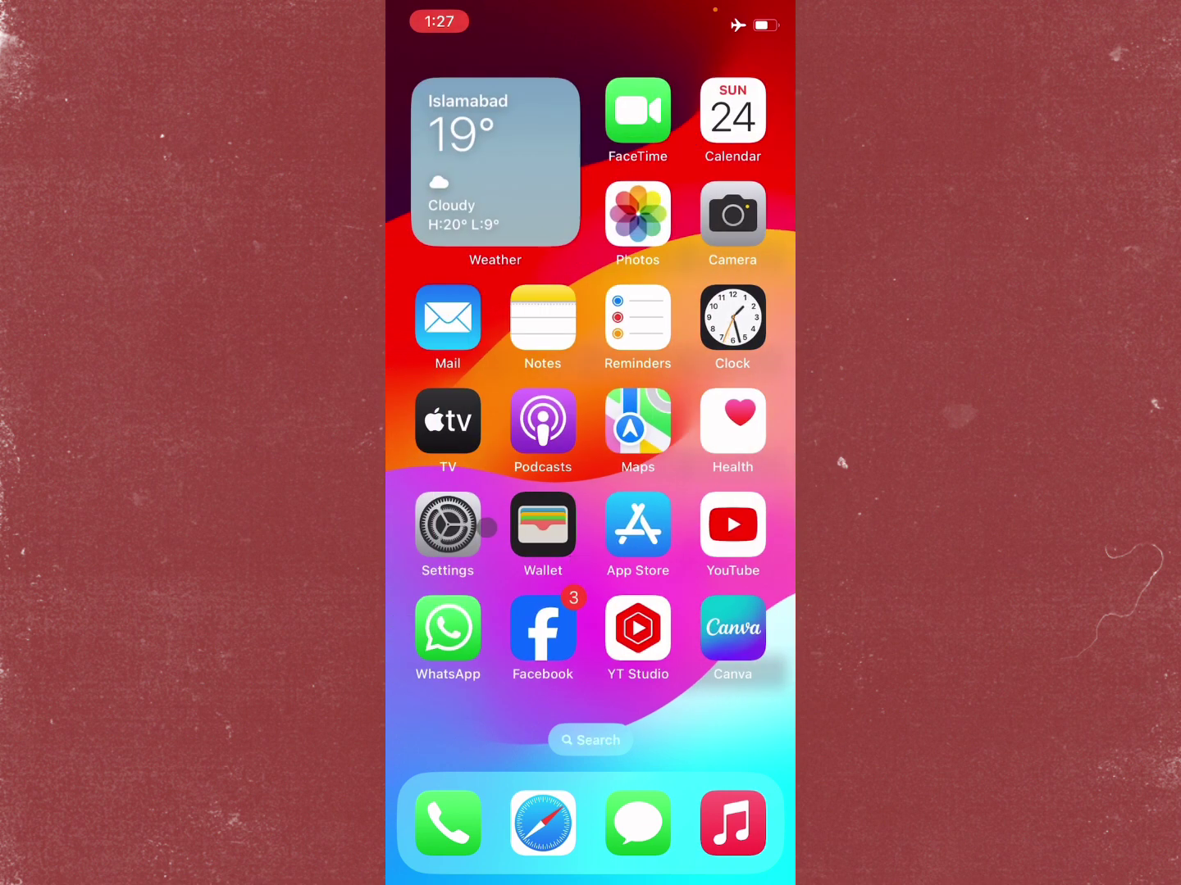
{"action": "left_click", "coordinate": [465, 526]}
{"action": "scroll", "coordinate": [591, 554], "scroll_direction": "down", "scroll_amount": 3}
{"action": "scroll", "coordinate": [594, 436], "scroll_direction": "down", "scroll_amount": 3}
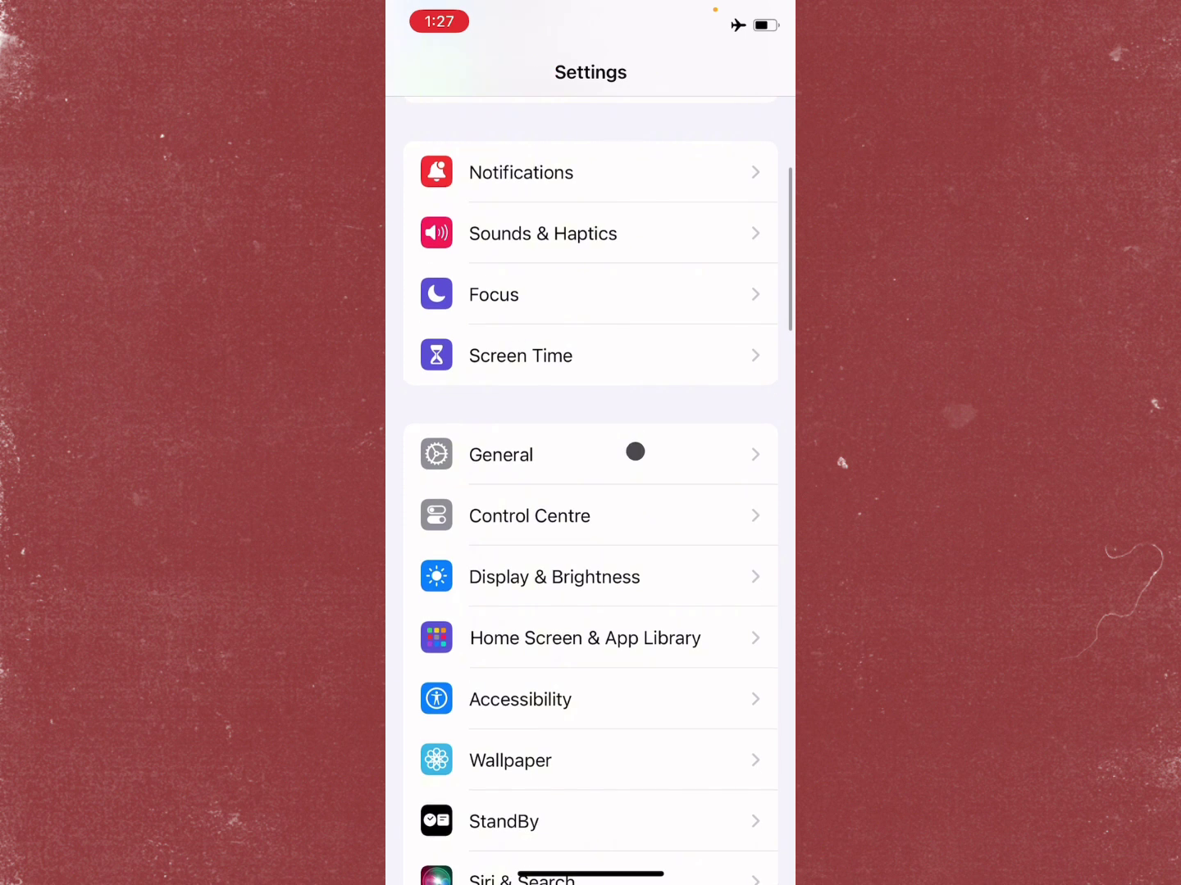
{"action": "left_click", "coordinate": [569, 454]}
{"action": "left_click", "coordinate": [555, 589]}
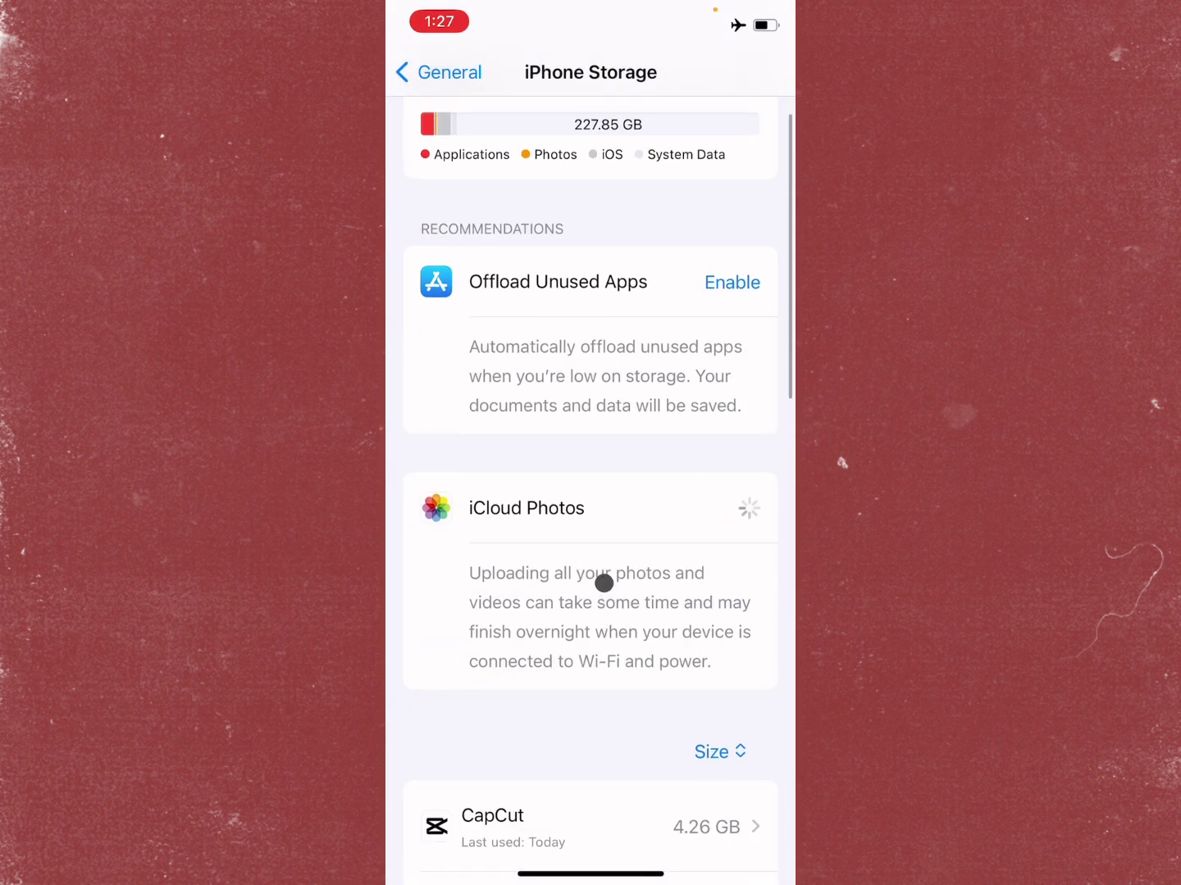
{"action": "scroll", "coordinate": [600, 591], "scroll_direction": "down", "scroll_amount": 3}
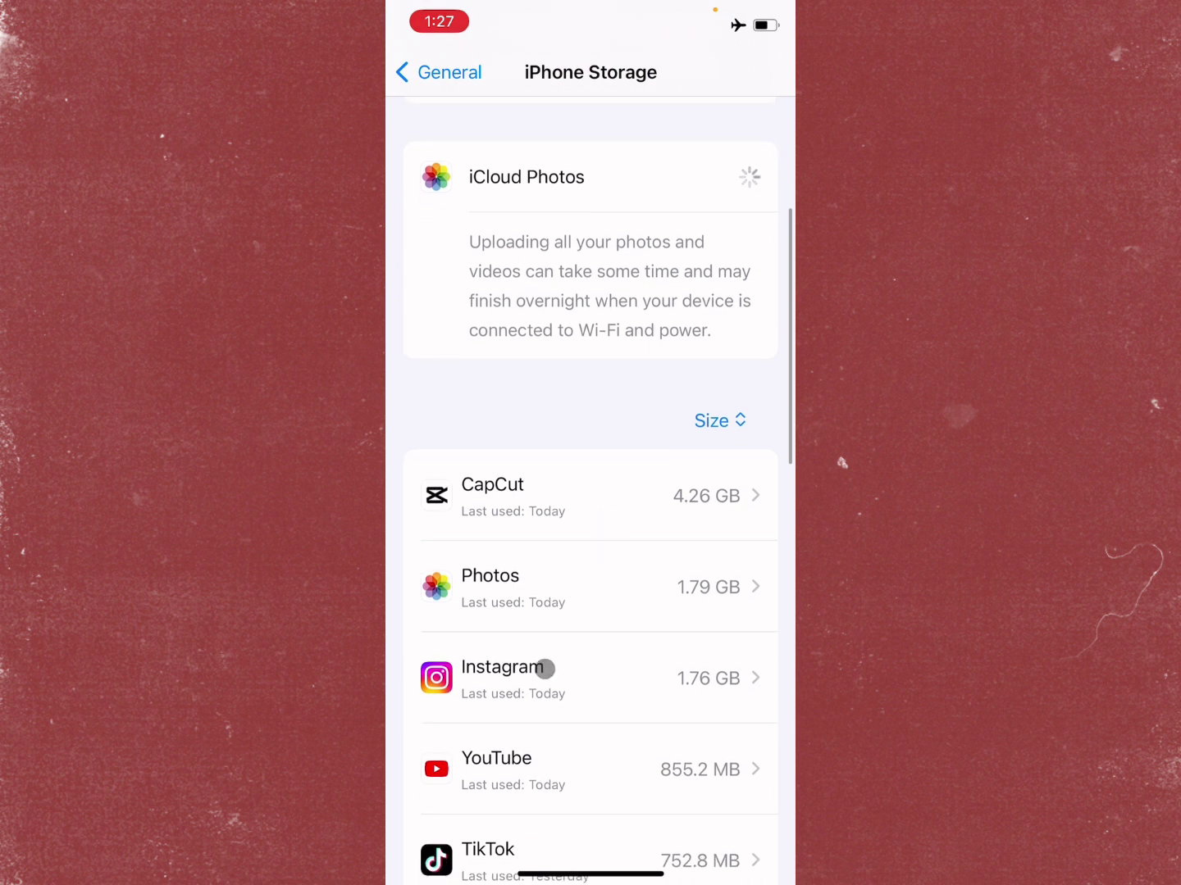
{"action": "left_click", "coordinate": [542, 666]}
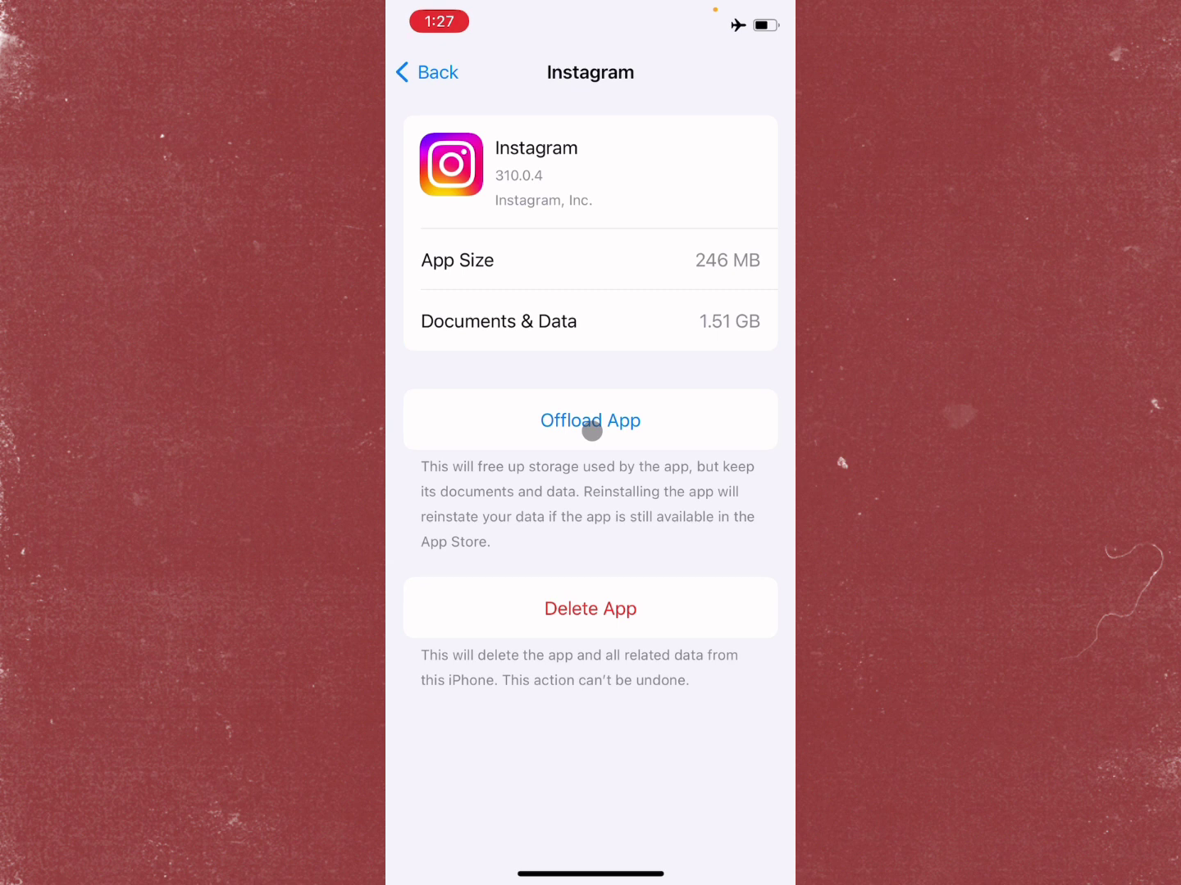
Close Settings and move to the last home-screen page.
{"action": "left_click_drag", "start_coordinate": [591, 872], "coordinate": [590, 461]}
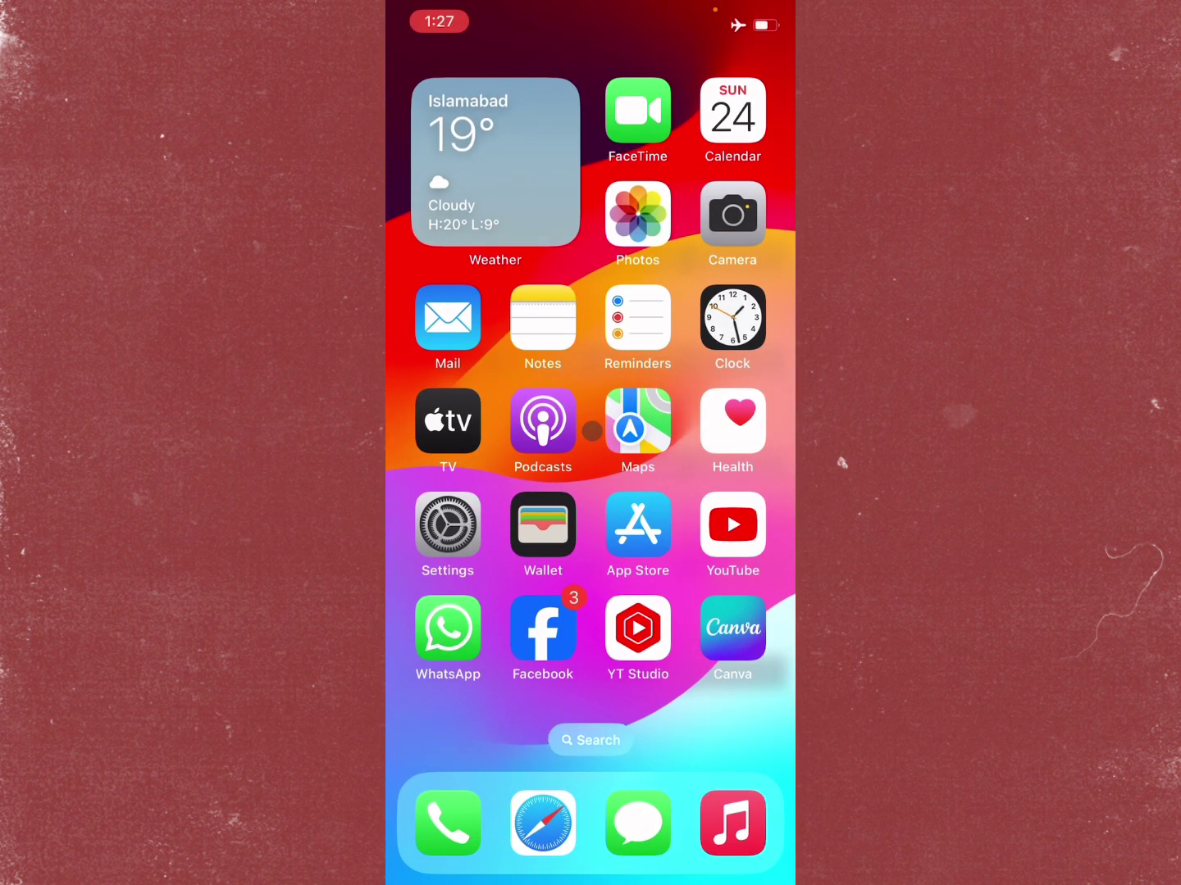
{"action": "left_click_drag", "start_coordinate": [719, 432], "coordinate": [443, 432]}
{"action": "left_click_drag", "start_coordinate": [719, 431], "coordinate": [443, 433]}
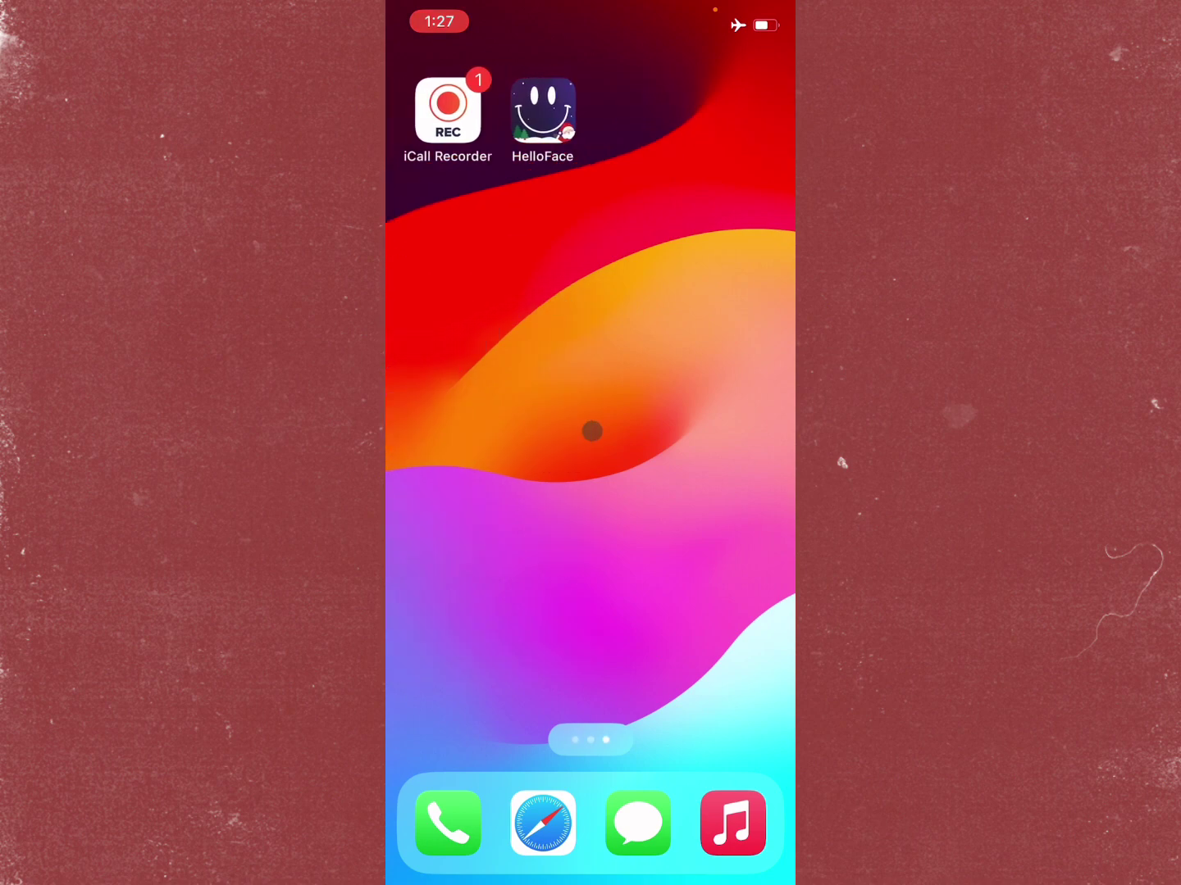